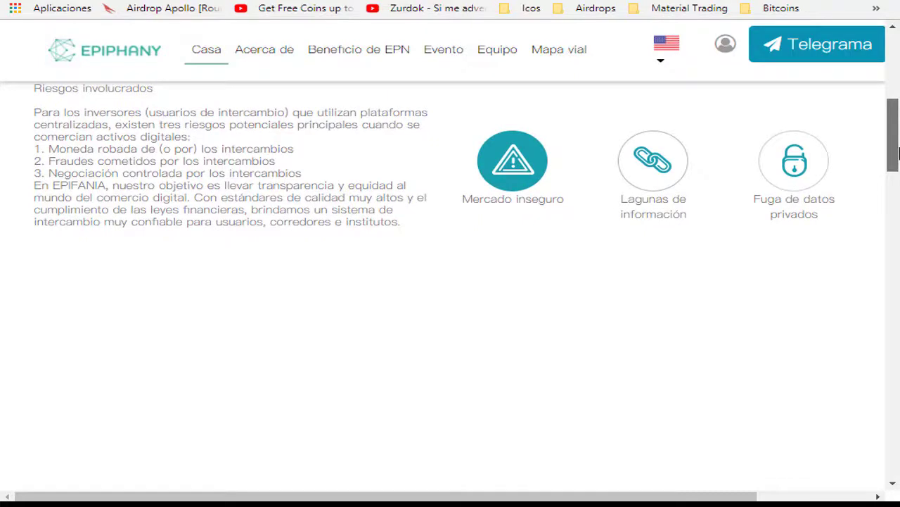
# - Scroll the Epiphany homepage down to the 'Riesgos involucrados' section on centralized exchange risks
pyautogui.moveTo(897, 153); pyautogui.dragTo(898, 83)
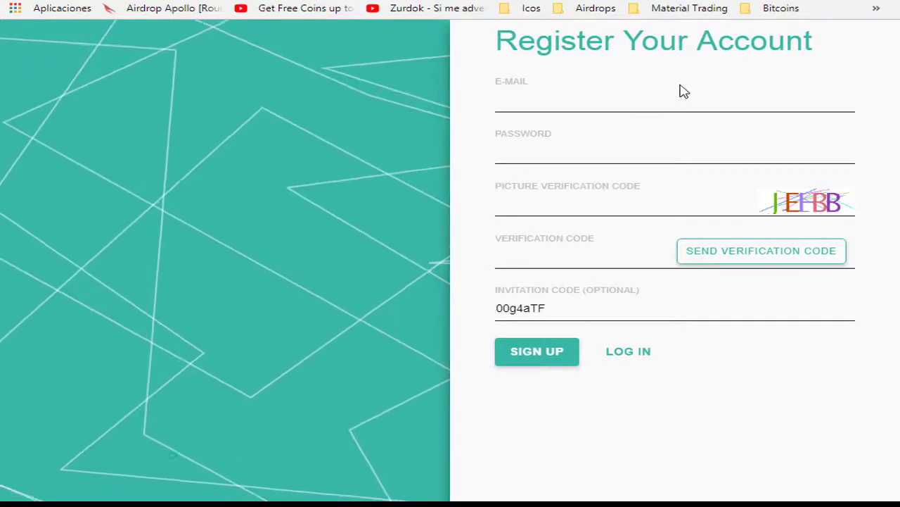
# - Paste the account e-mail and password into the registration form
pyautogui.click(567, 67)
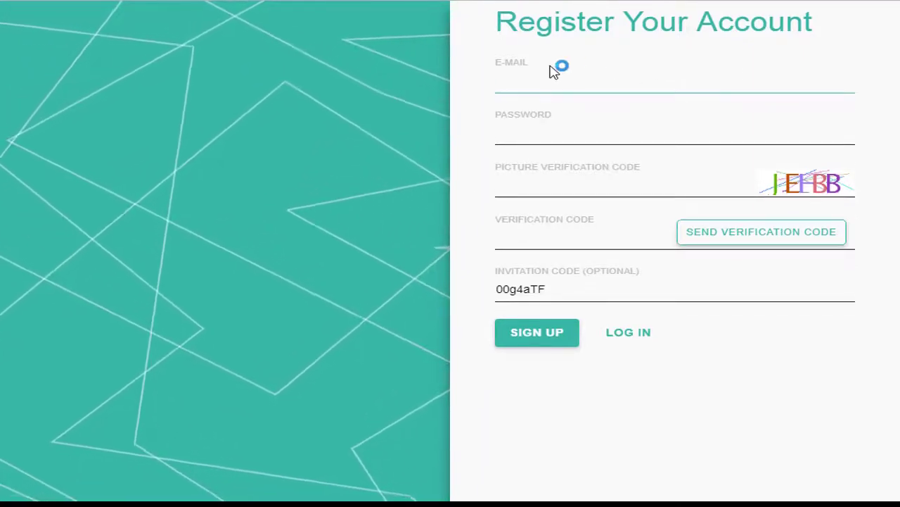
pyautogui.hotkey('ctrl', 'v')
pyautogui.press('Tab')
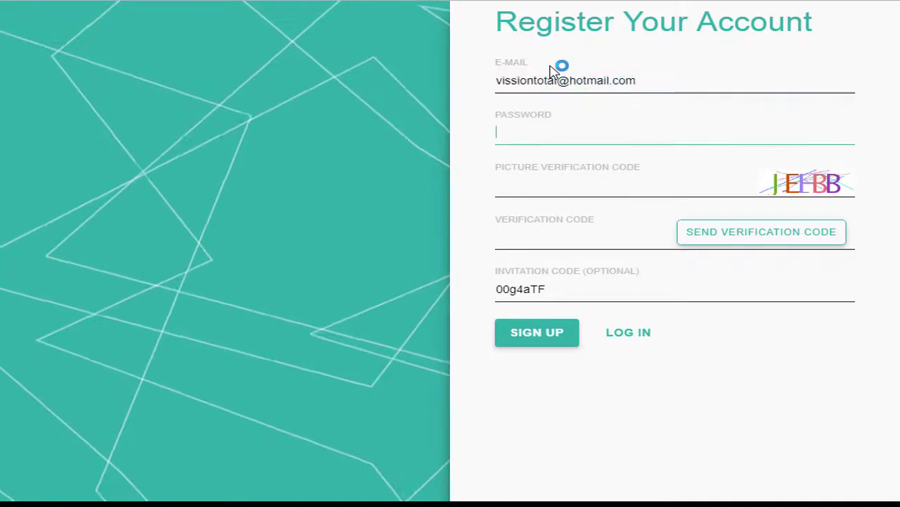
pyautogui.hotkey('ctrl', 'v')
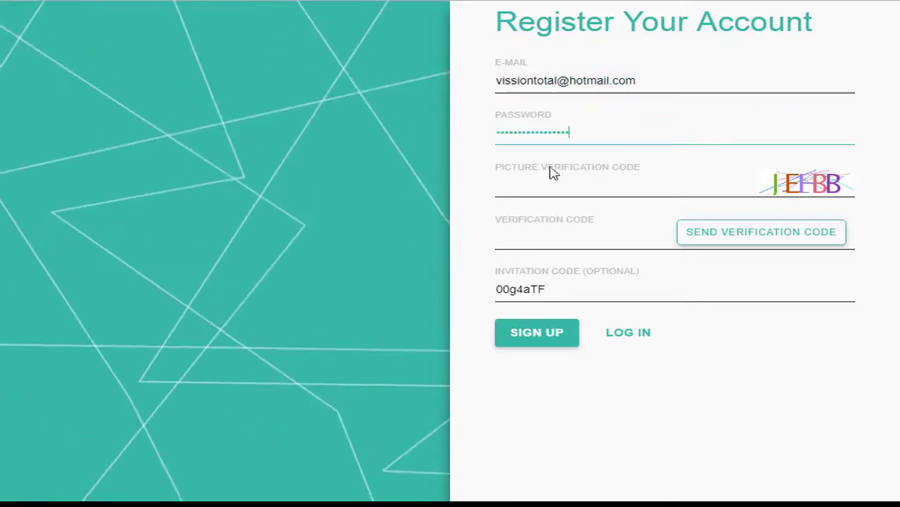
# - Refresh the picture code until it is readable and enter it as Y1YKG
pyautogui.click(544, 187)
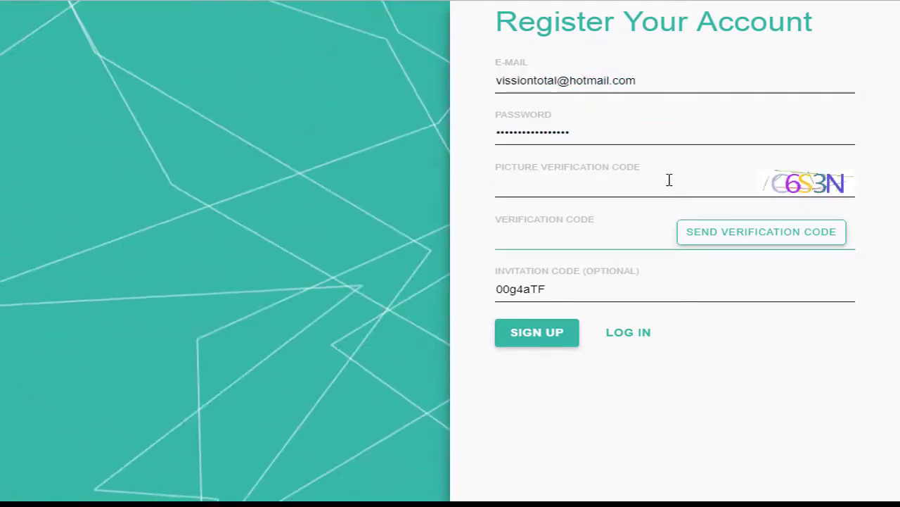
pyautogui.click(809, 190)
pyautogui.click(802, 192)
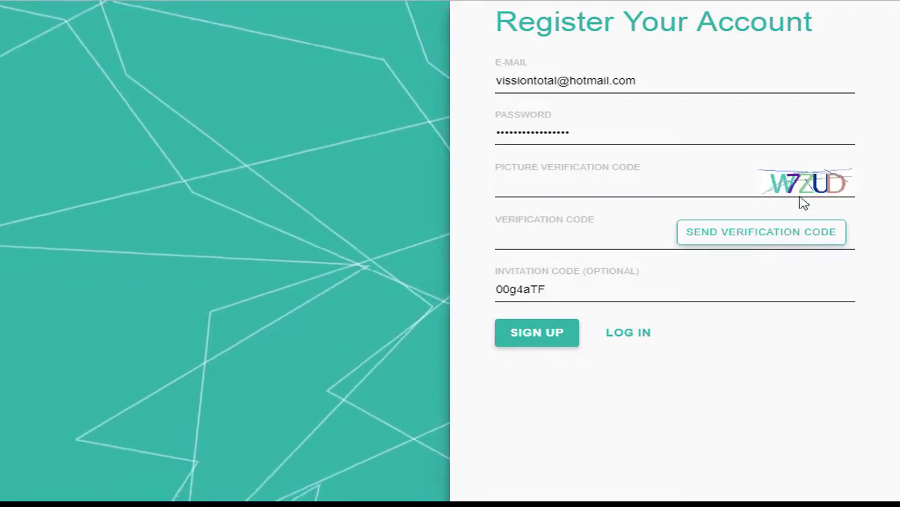
pyautogui.click(804, 194)
pyautogui.click(675, 193)
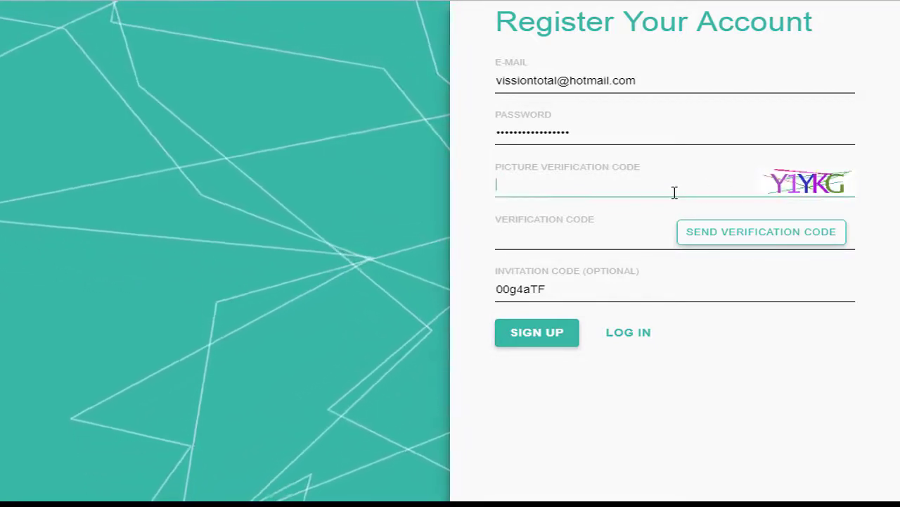
pyautogui.write('Y1')
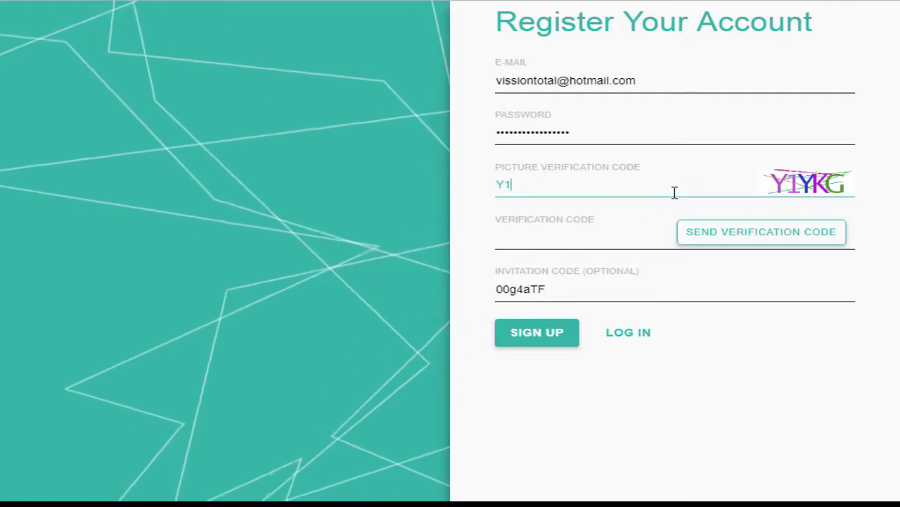
pyautogui.write('YKG')
pyautogui.hotkey('shift', 'Tab')
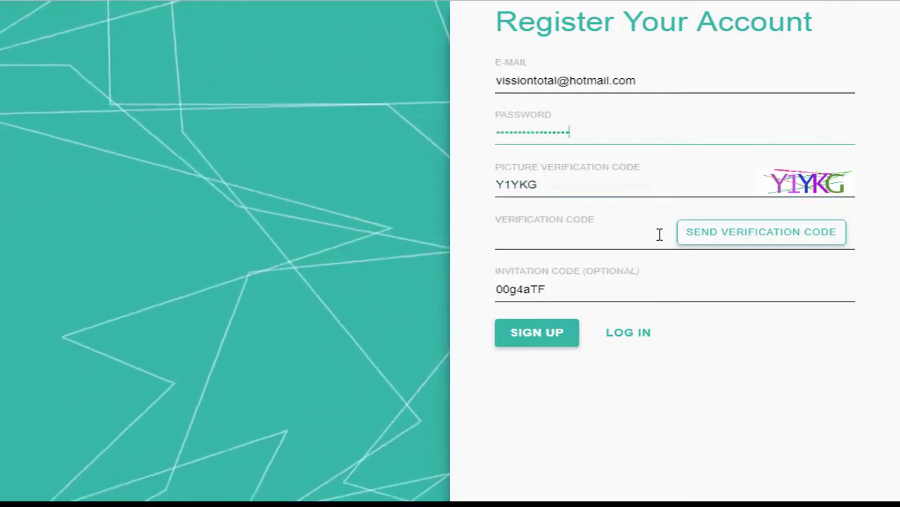
# - Have a verification code e-mailed, then copy the code from the Outlook message
pyautogui.click(779, 240)
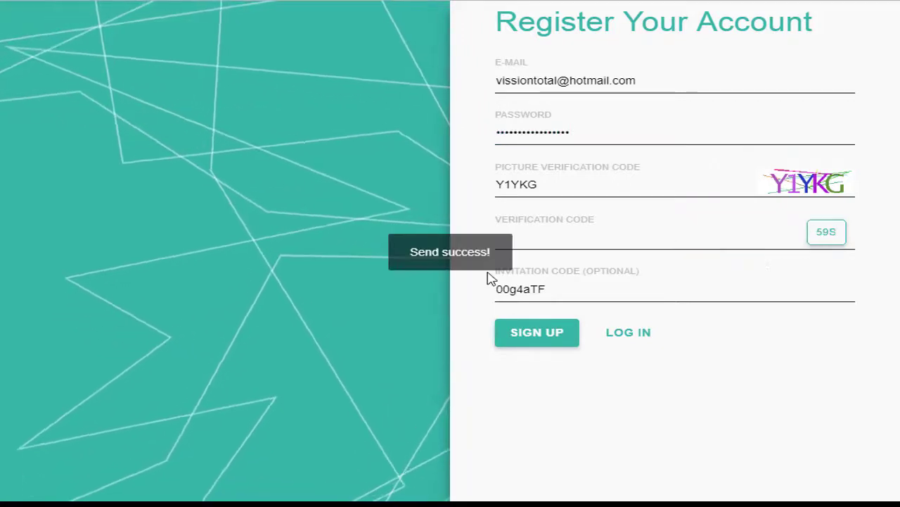
pyautogui.click(669, 239)
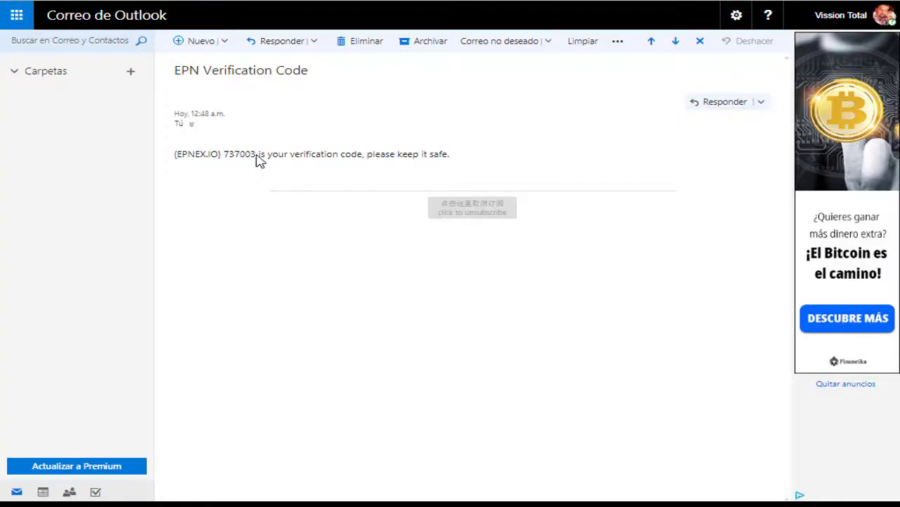
pyautogui.rightClick(249, 157)
pyautogui.click(267, 168)
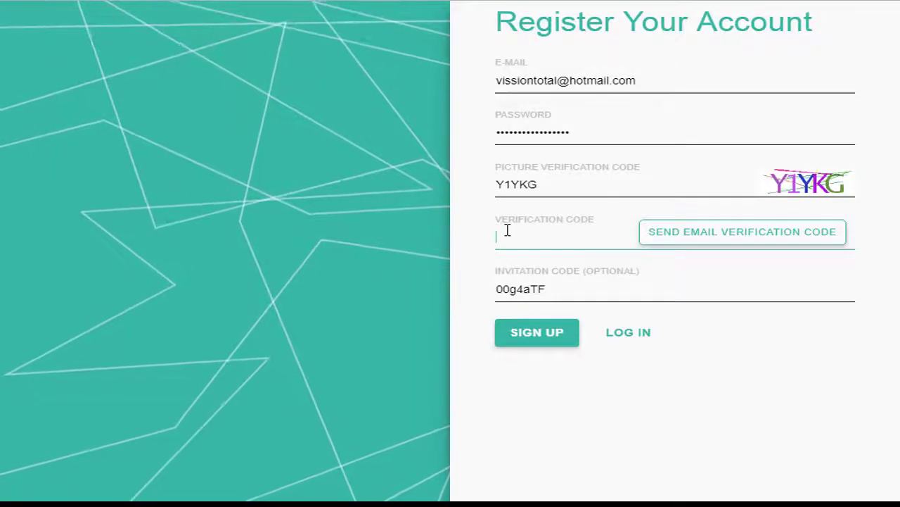
# - Paste the e-mailed verification code, complete sign-up, and log in to the new account
pyautogui.click(507, 230)
pyautogui.hotkey('ctrl', 'v')
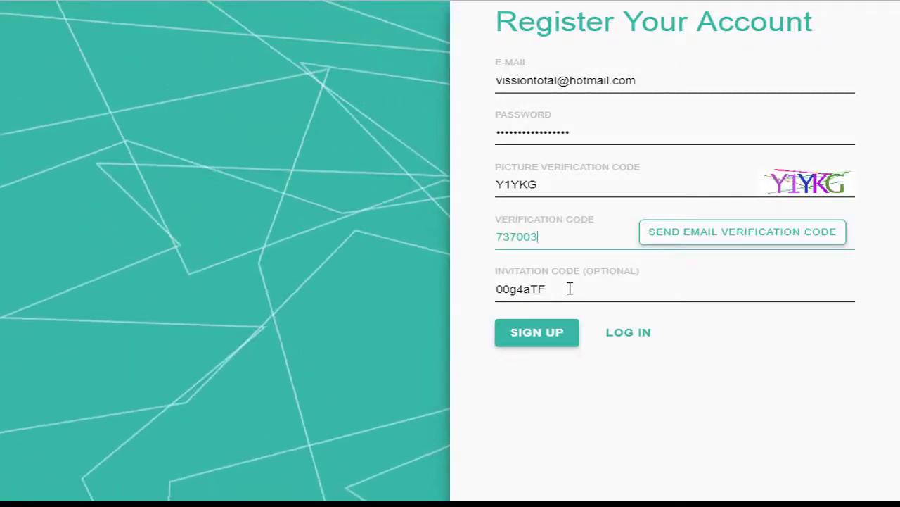
pyautogui.moveTo(569, 289); pyautogui.dragTo(497, 307)
pyautogui.click(539, 375)
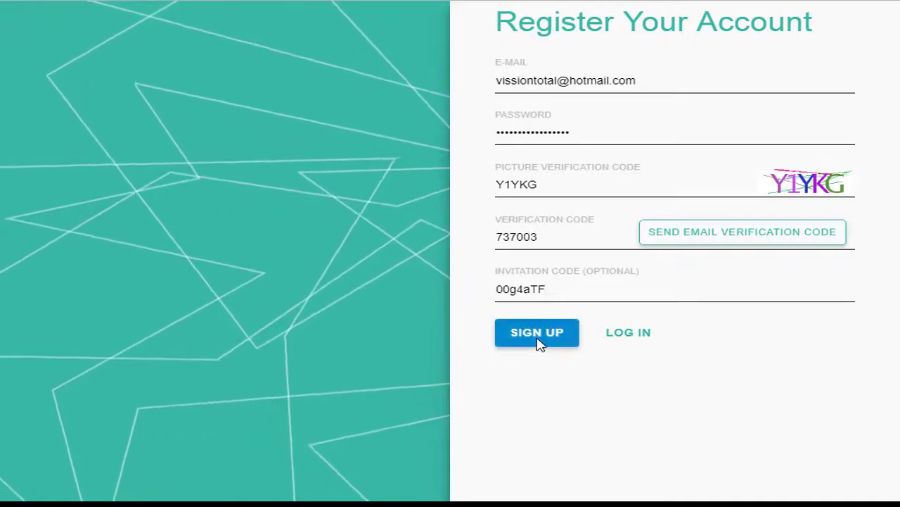
pyautogui.click(538, 342)
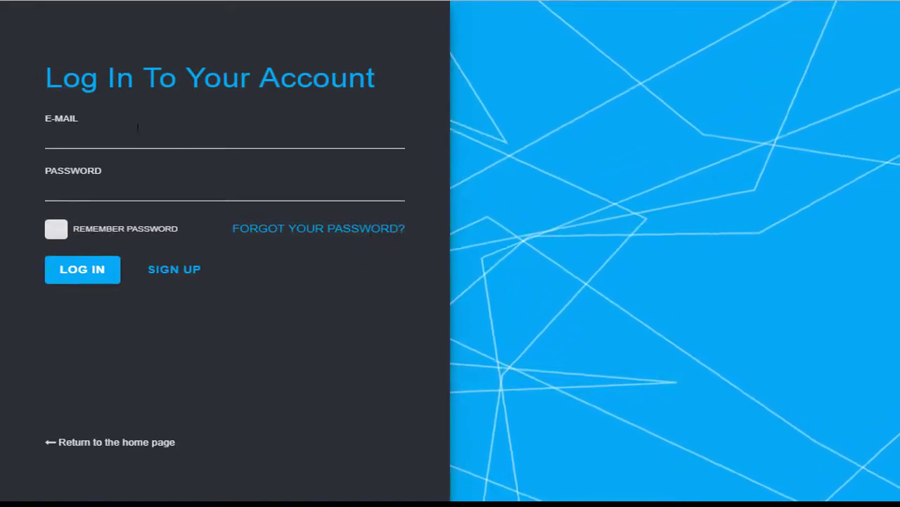
pyautogui.click(81, 133)
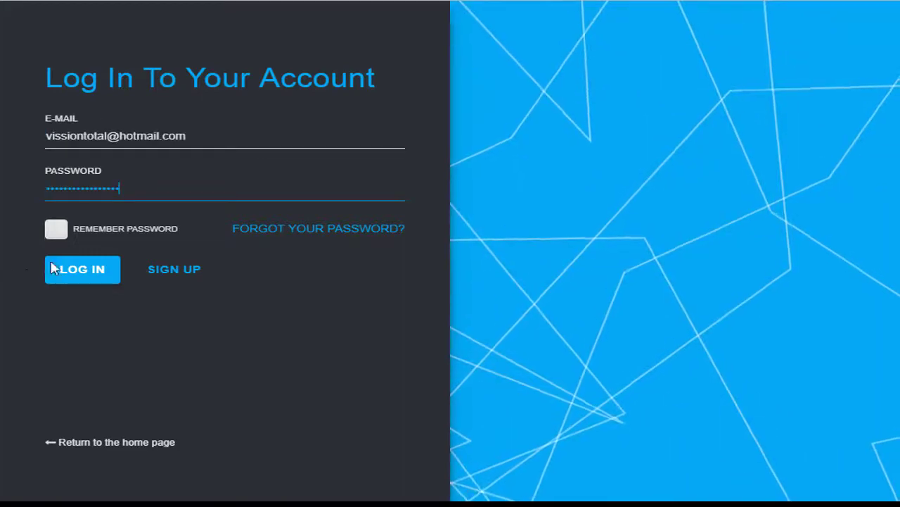
pyautogui.click(63, 273)
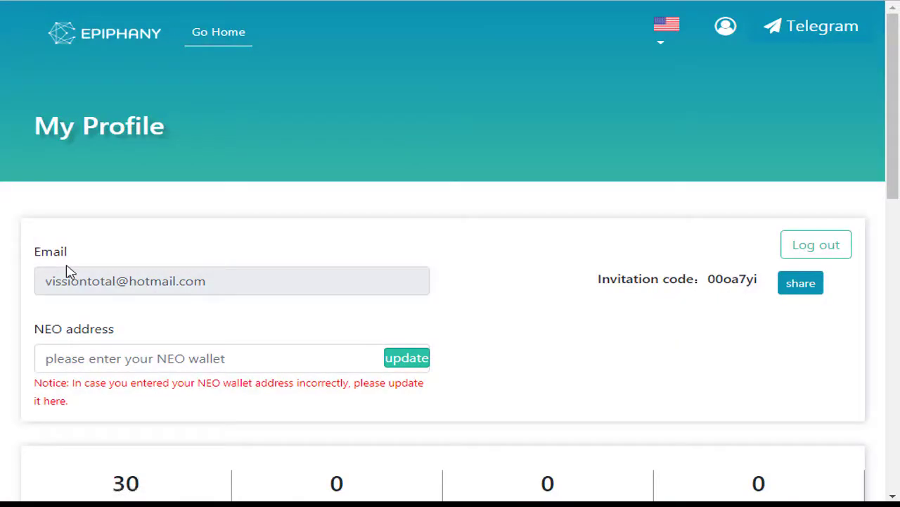
# - Scroll My Profile to confirm 30 Total EPN Tokens earned, then select the NEO address field
pyautogui.scroll(-3, 68, 271)
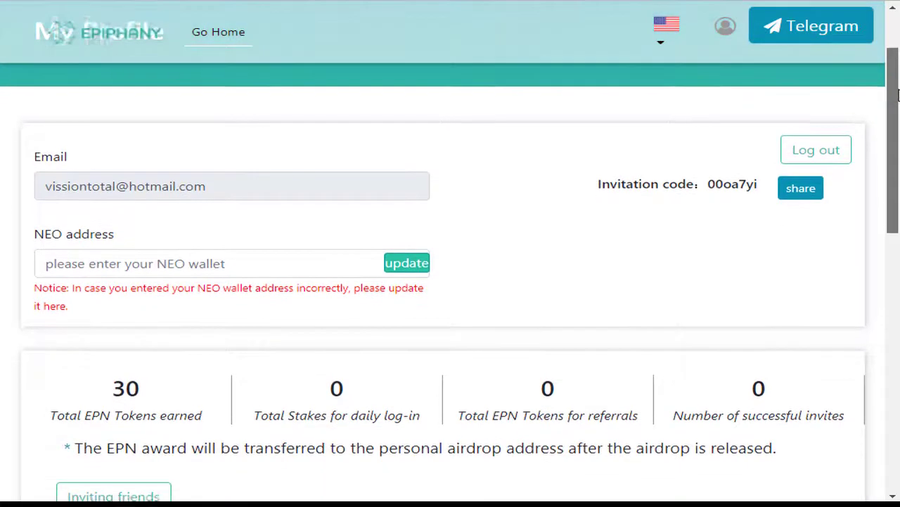
pyautogui.scroll(-1, 716, 114)
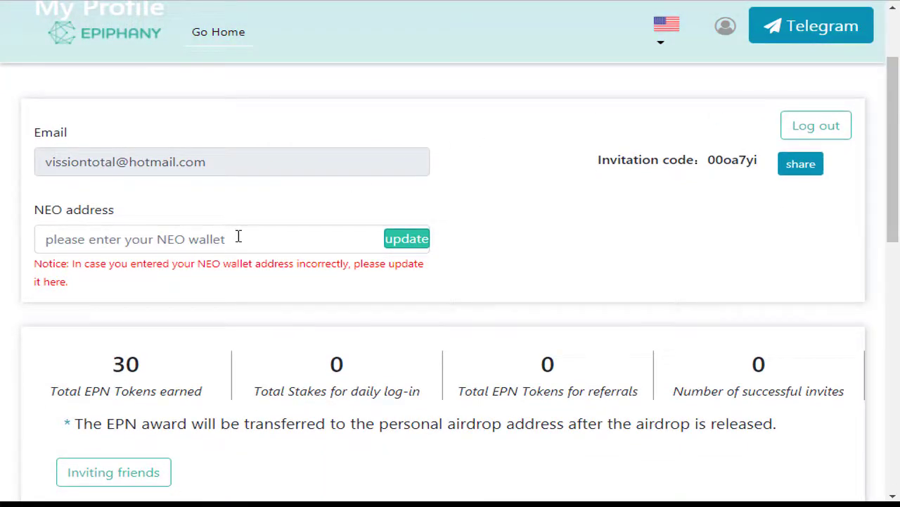
pyautogui.moveTo(71, 393); pyautogui.dragTo(131, 392)
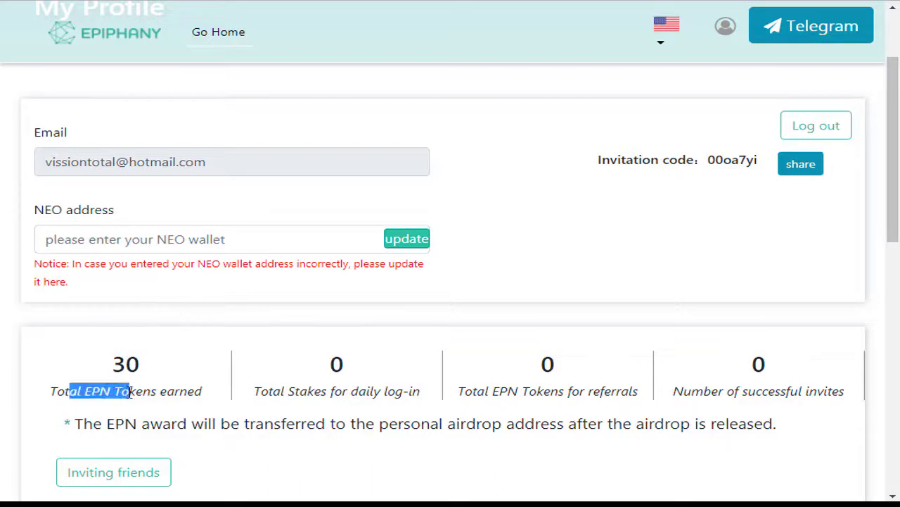
pyautogui.click(103, 393)
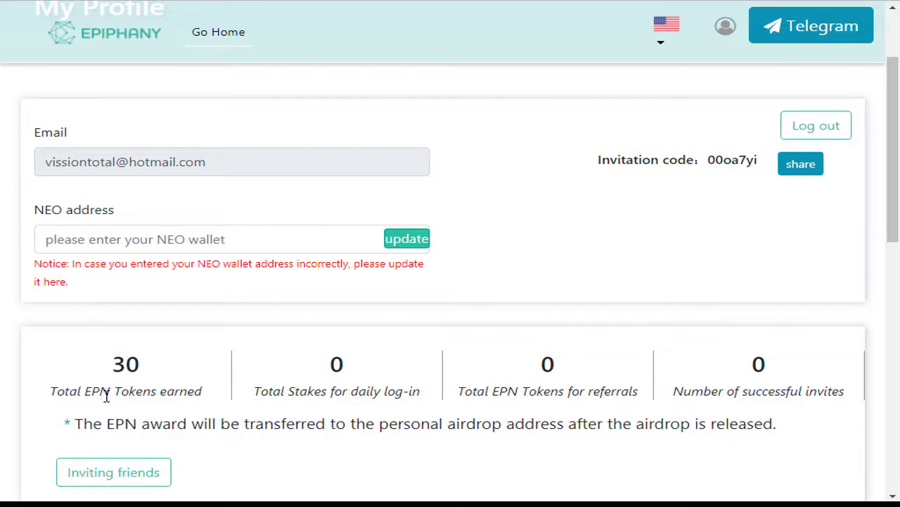
pyautogui.click(201, 244)
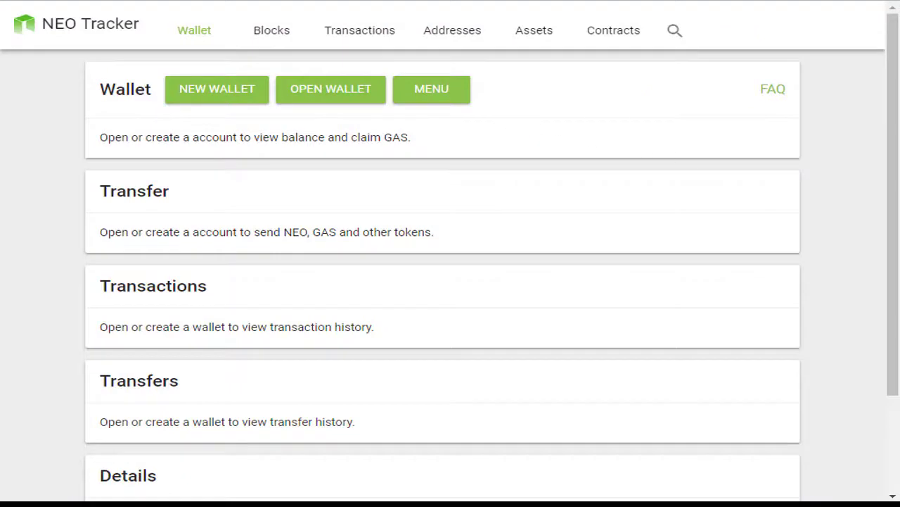
# - Abandon creating a new NEO wallet and instead unlock the existing wallet with its private key
pyautogui.moveTo(898, 116)
pyautogui.mouseDown()
pyautogui.moveTo(898, 171)
pyautogui.moveTo(898, 102)
pyautogui.mouseUp()
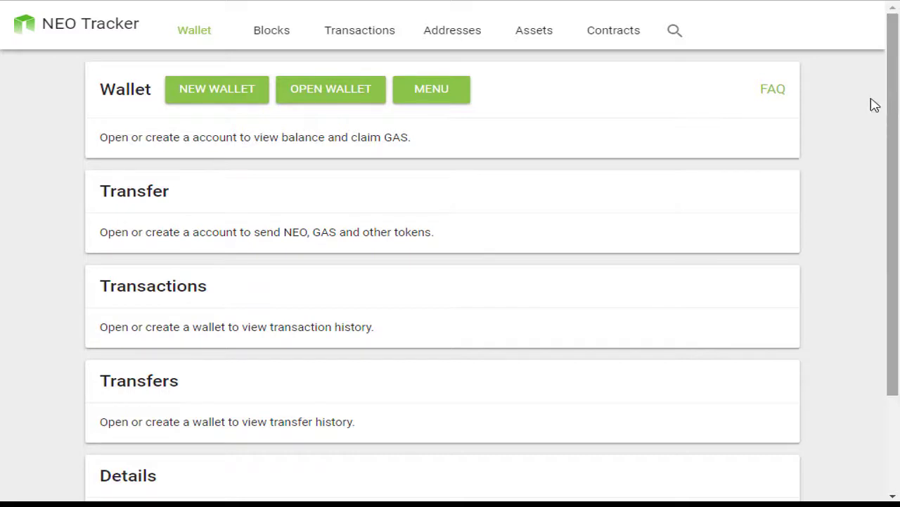
pyautogui.click(213, 95)
pyautogui.click(211, 189)
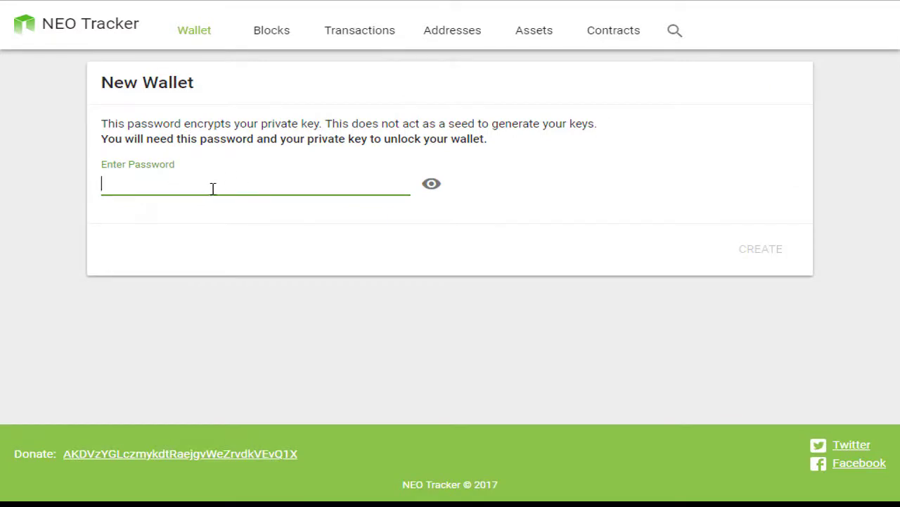
pyautogui.hotkey('alt', 'Left')
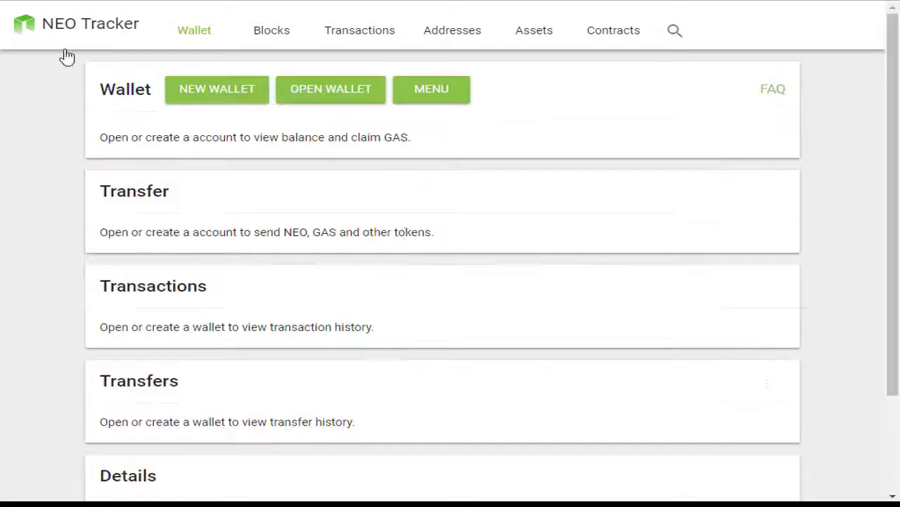
pyautogui.click(337, 98)
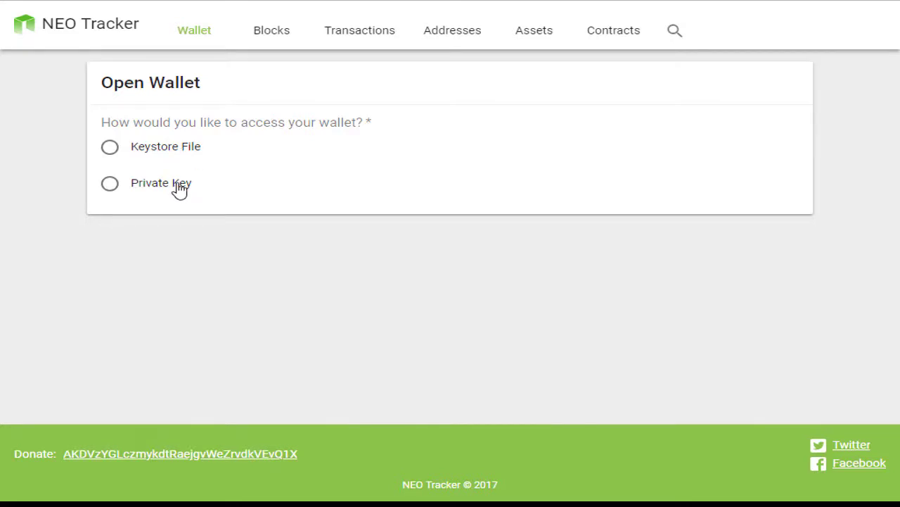
pyautogui.click(110, 190)
pyautogui.hotkey('ctrl', 'v')
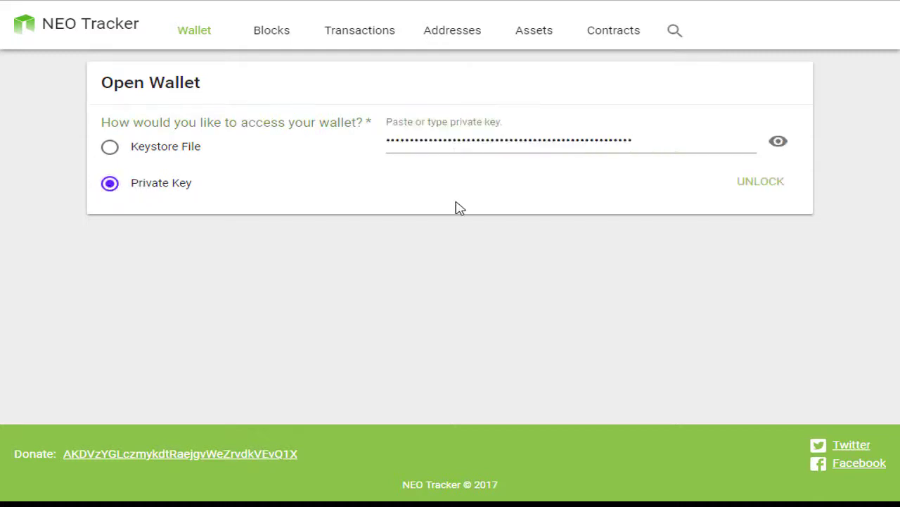
pyautogui.click(767, 185)
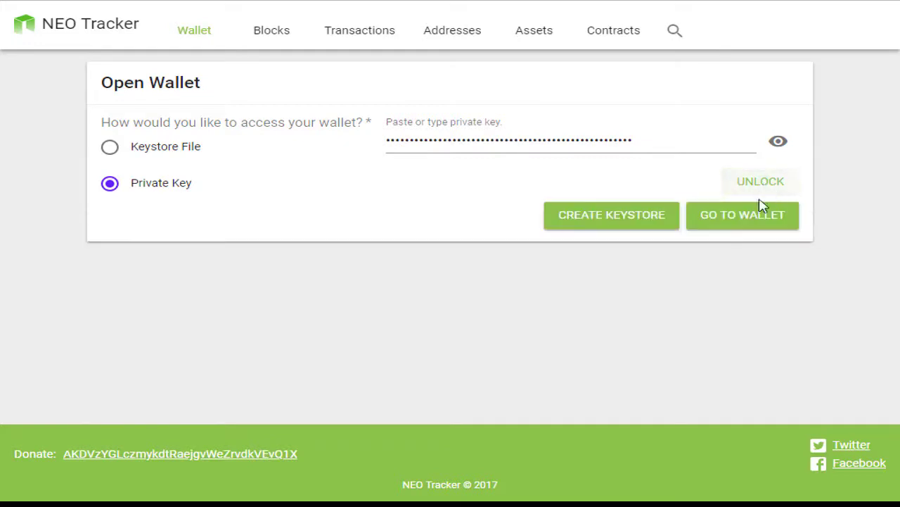
pyautogui.click(744, 220)
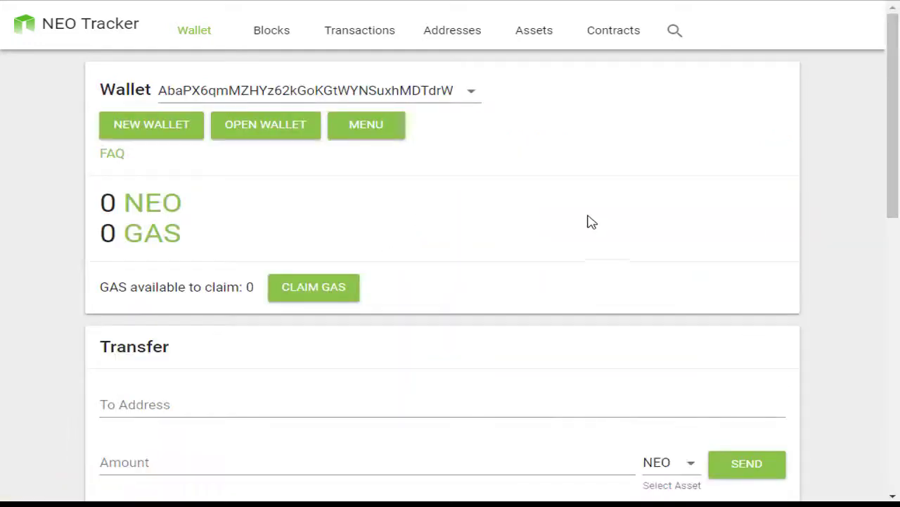
pyautogui.moveTo(895, 97)
pyautogui.mouseDown()
pyautogui.moveTo(895, 411)
pyautogui.moveTo(899, 66)
pyautogui.moveTo(892, 79)
pyautogui.mouseUp()
# - Copy the wallet's address from the Details section using Copiar
pyautogui.click(179, 92)
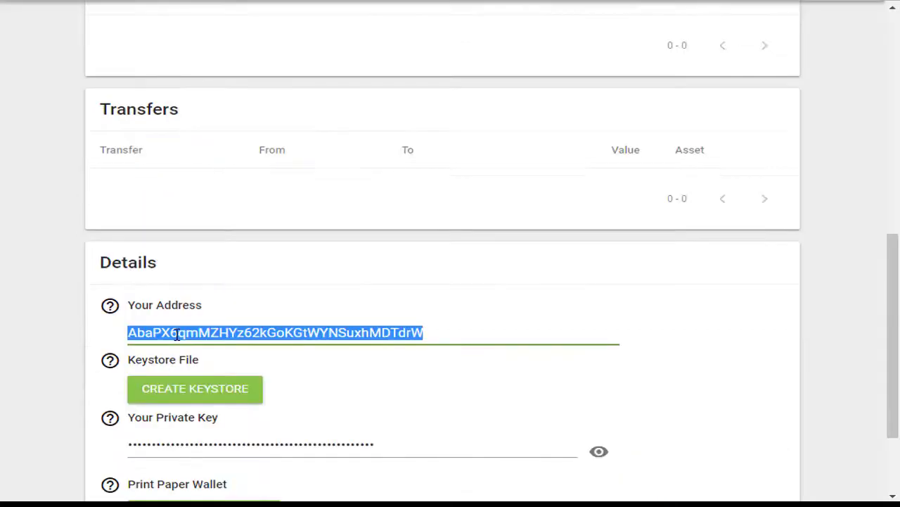
pyautogui.rightClick(174, 330)
pyautogui.click(191, 344)
pyautogui.moveTo(892, 266); pyautogui.dragTo(892, 274)
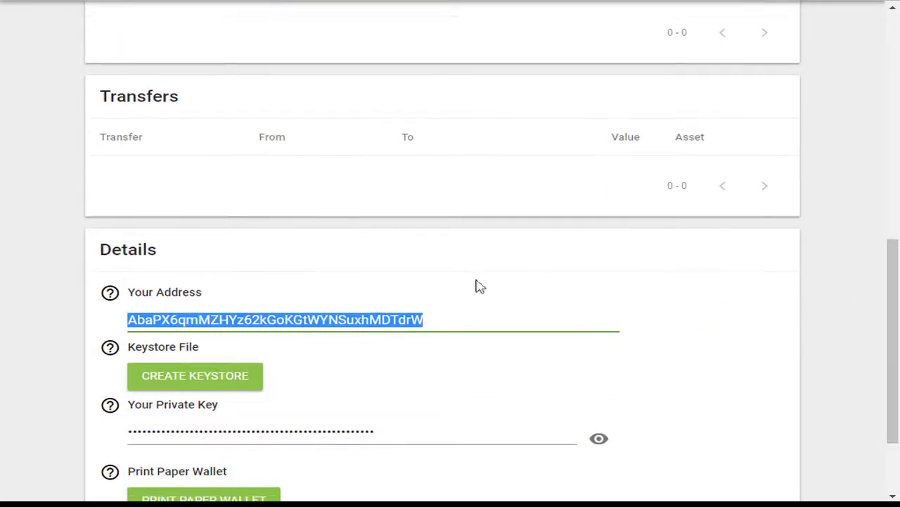
pyautogui.rightClick(350, 318)
pyautogui.click(368, 333)
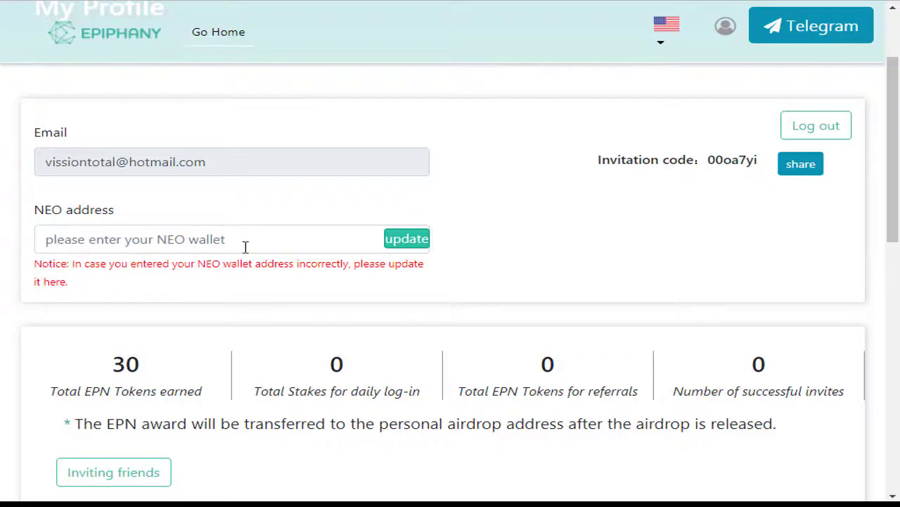
# - Paste the copied wallet address into NEO address and update, getting 'Upload success!'
pyautogui.click(221, 247)
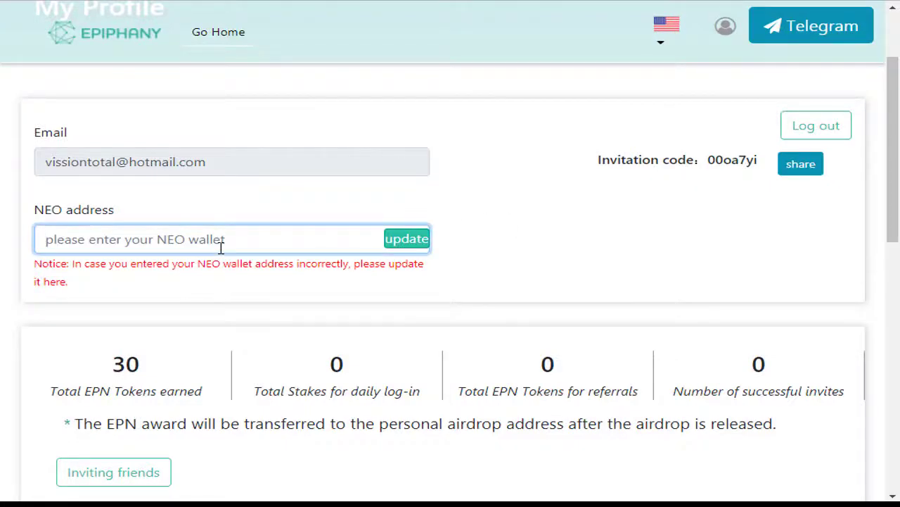
pyautogui.write('AbaPX6qmMZHYz62kGoKGtWYNSuxhMDTdrW')
pyautogui.click(527, 264)
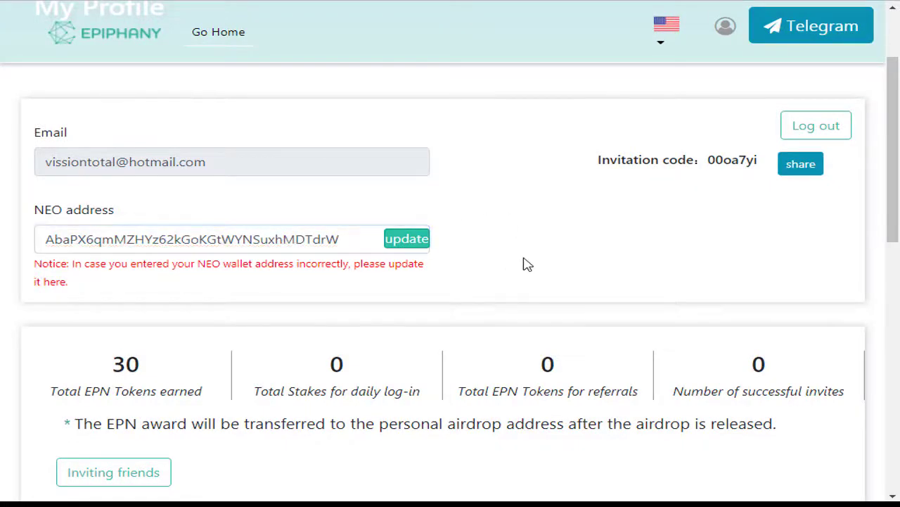
pyautogui.click(406, 241)
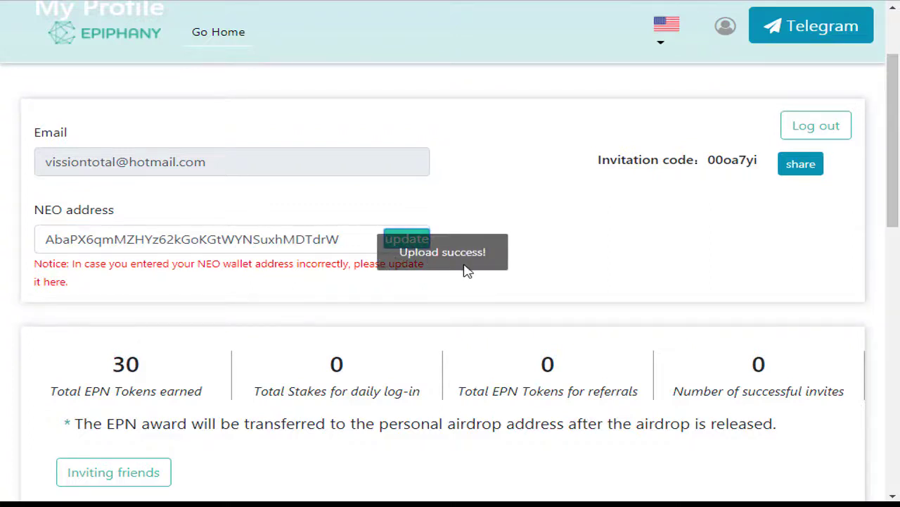
pyautogui.scroll(-1, 458, 287)
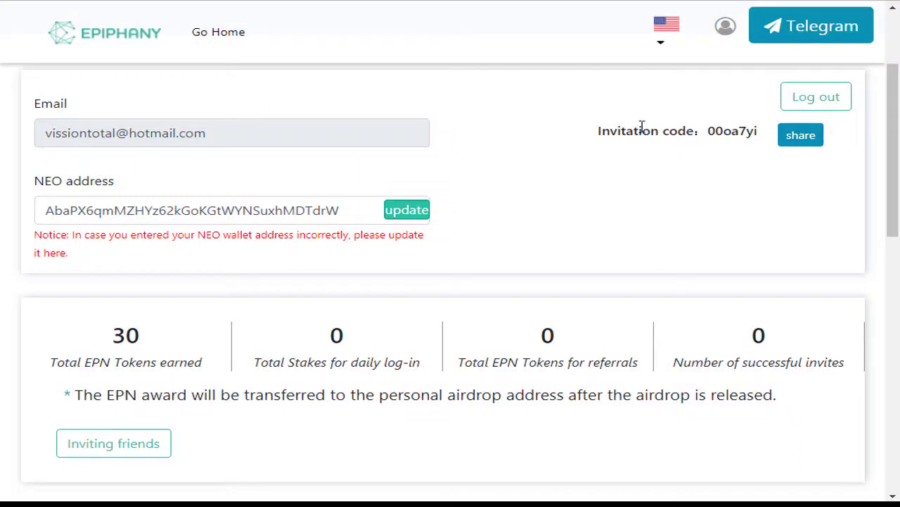
pyautogui.scroll(2, 892, 141)
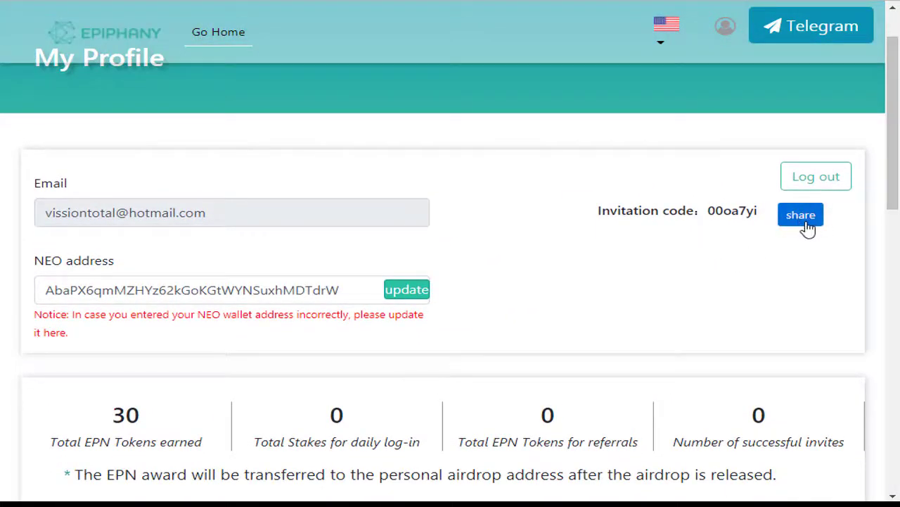
pyautogui.click(802, 219)
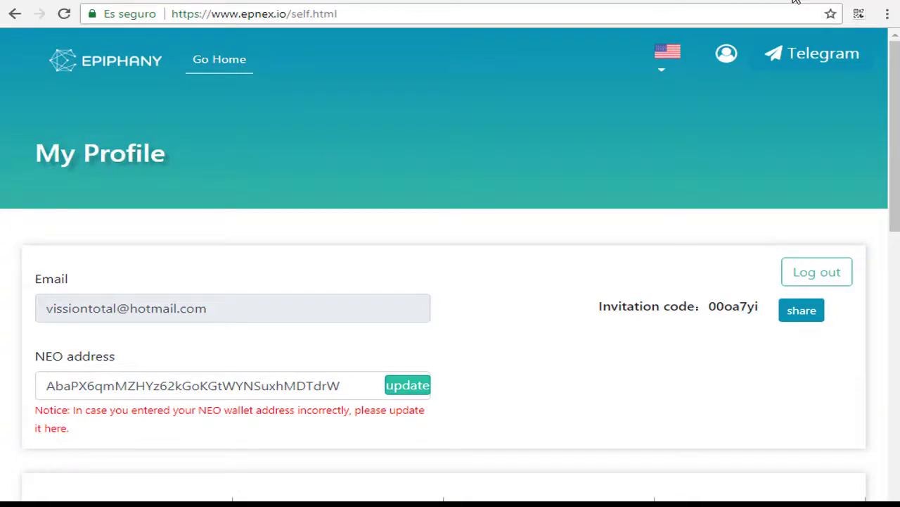
pyautogui.click(770, 3)
pyautogui.hotkey('ctrl', 'v')
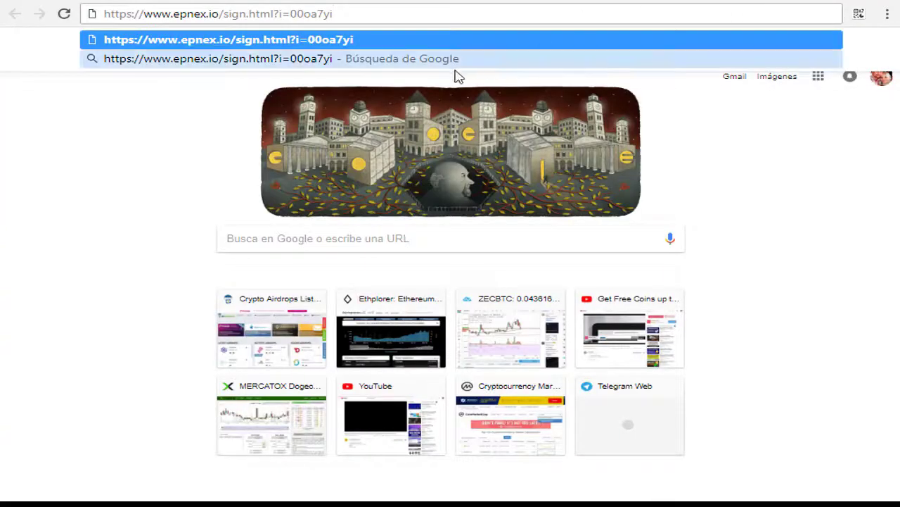
pyautogui.click(115, 114)
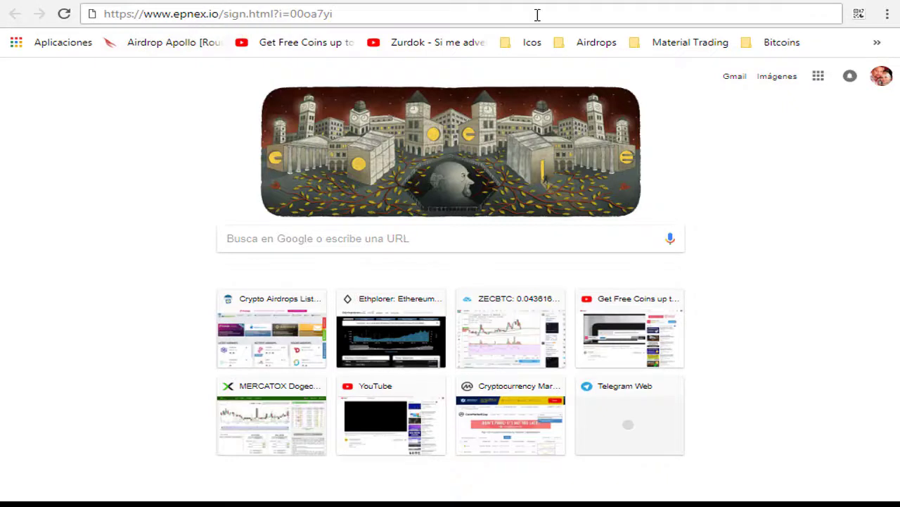
pyautogui.press('Return')
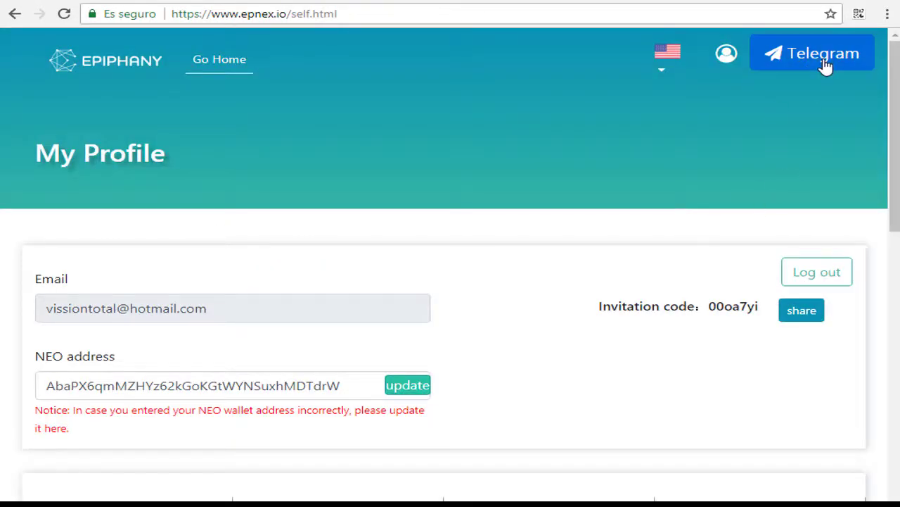
pyautogui.click(819, 62)
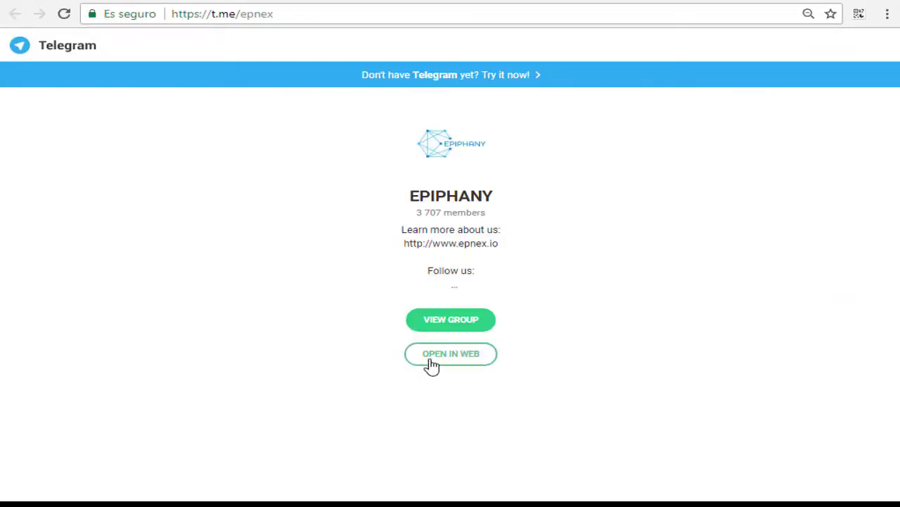
pyautogui.click(431, 358)
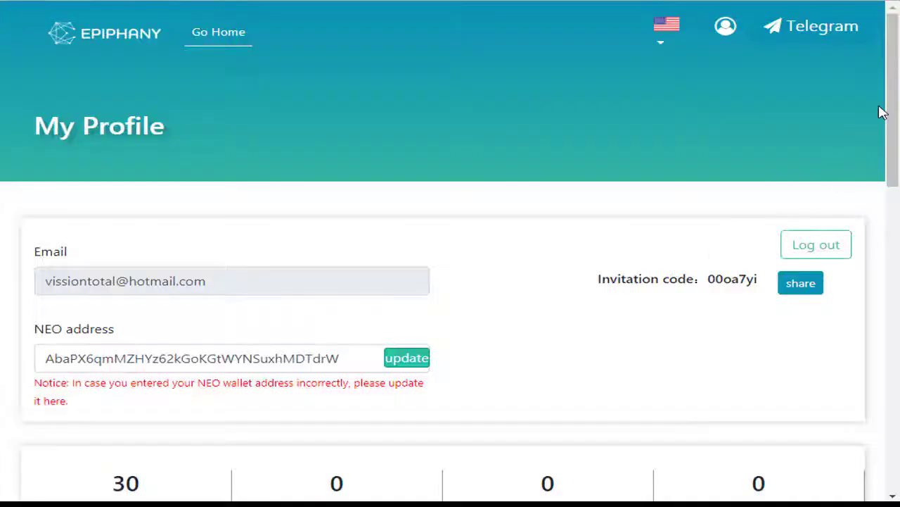
pyautogui.scroll(-3, 894, 112)
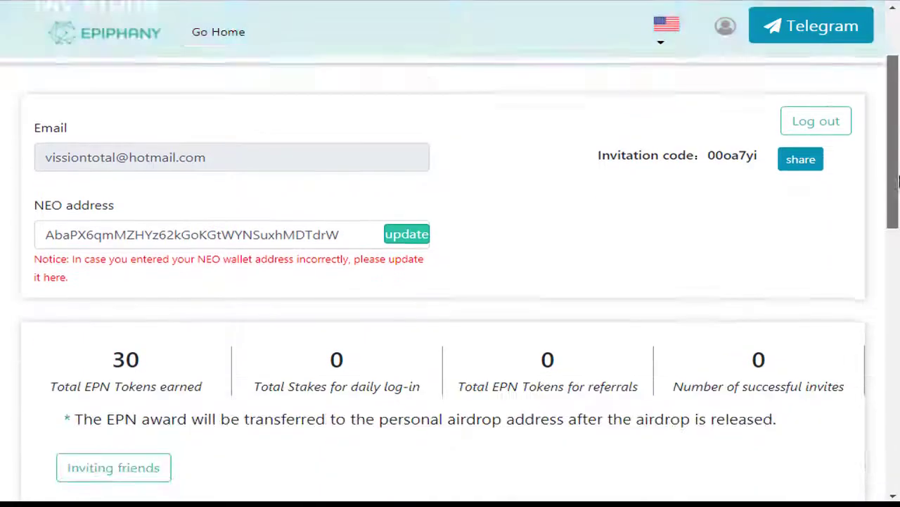
pyautogui.moveTo(147, 254); pyautogui.dragTo(111, 247)
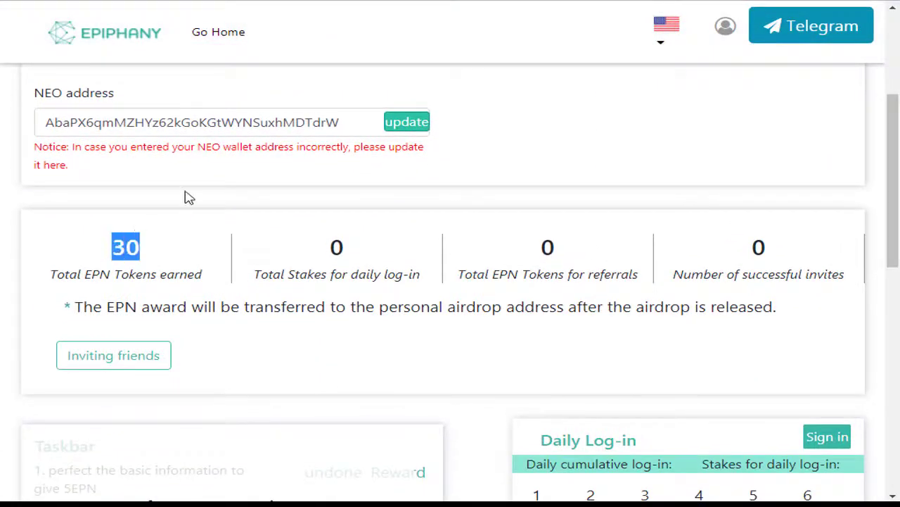
pyautogui.click(328, 123)
pyautogui.moveTo(335, 123); pyautogui.dragTo(34, 134)
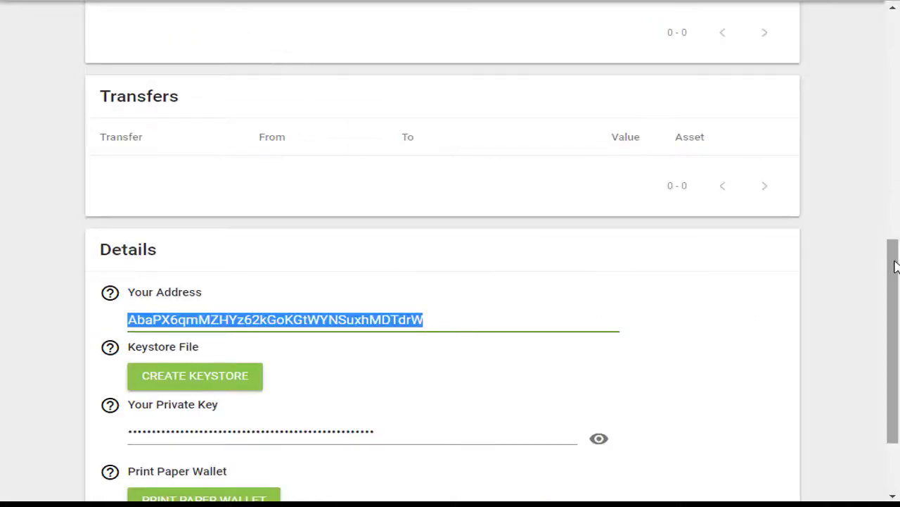
pyautogui.moveTo(896, 265); pyautogui.dragTo(865, 12)
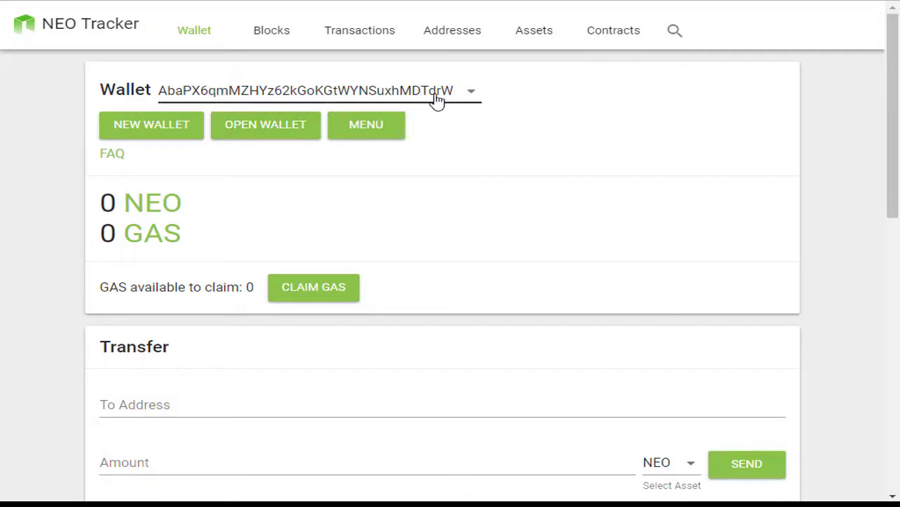
pyautogui.moveTo(893, 64); pyautogui.dragTo(894, 14)
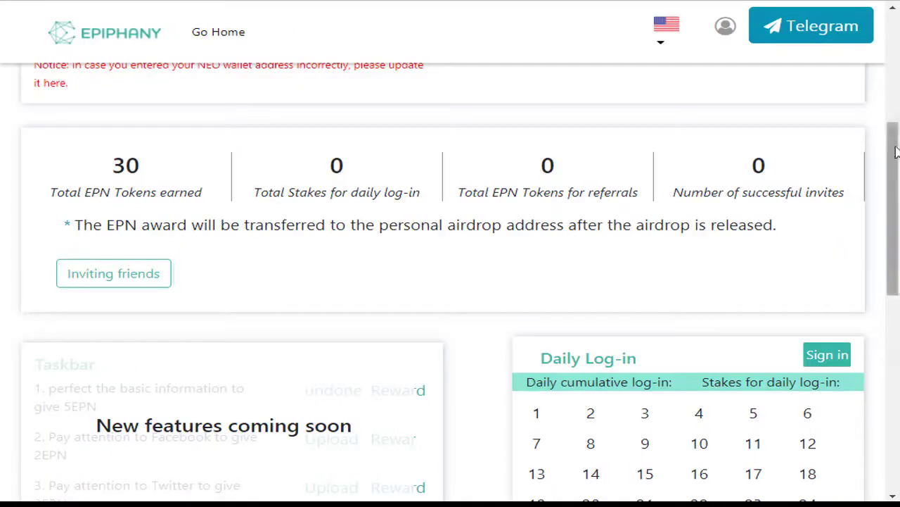
pyautogui.click(140, 284)
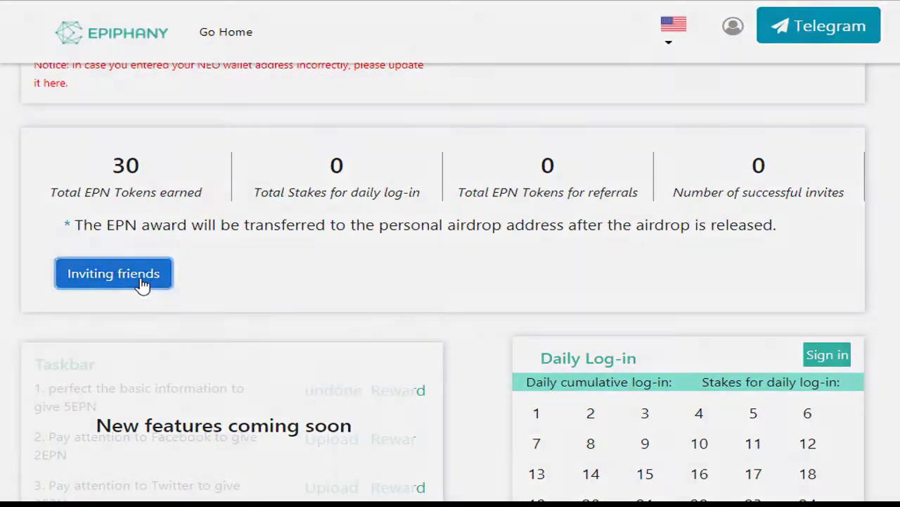
pyautogui.click(376, 124)
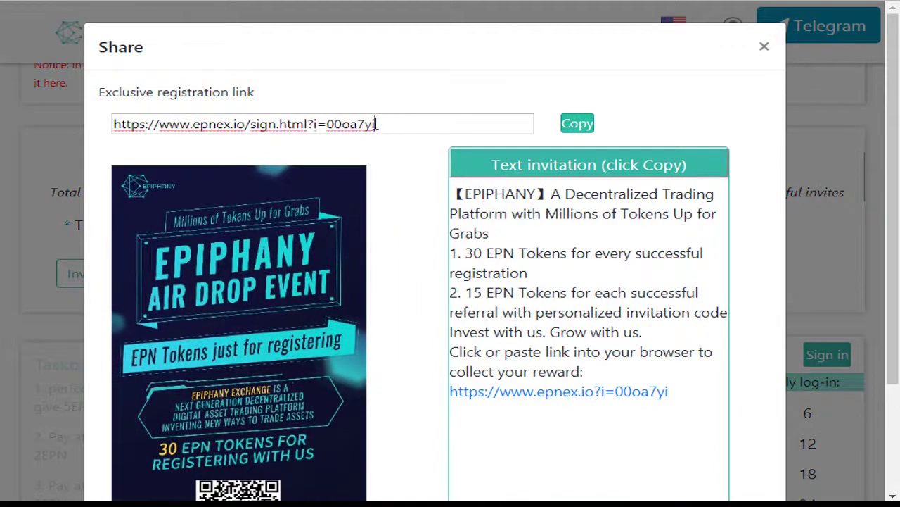
pyautogui.moveTo(376, 124); pyautogui.dragTo(66, 126)
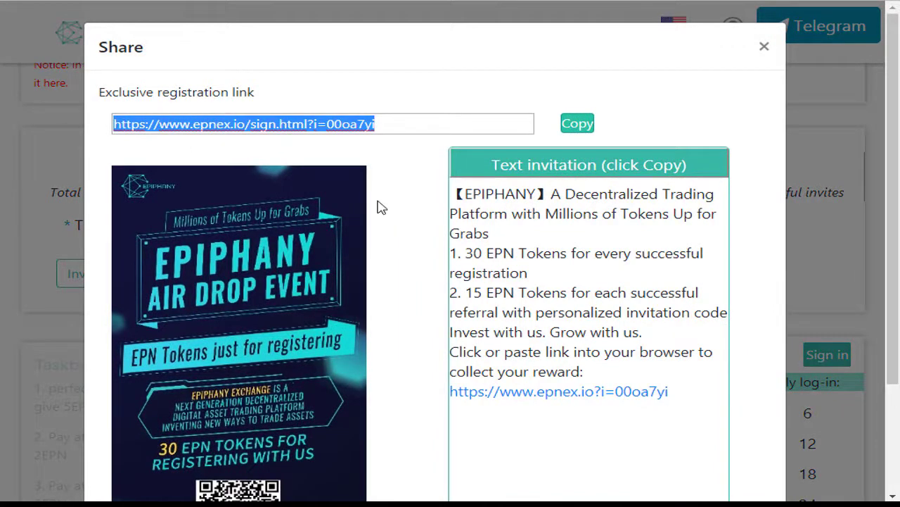
pyautogui.click(470, 254)
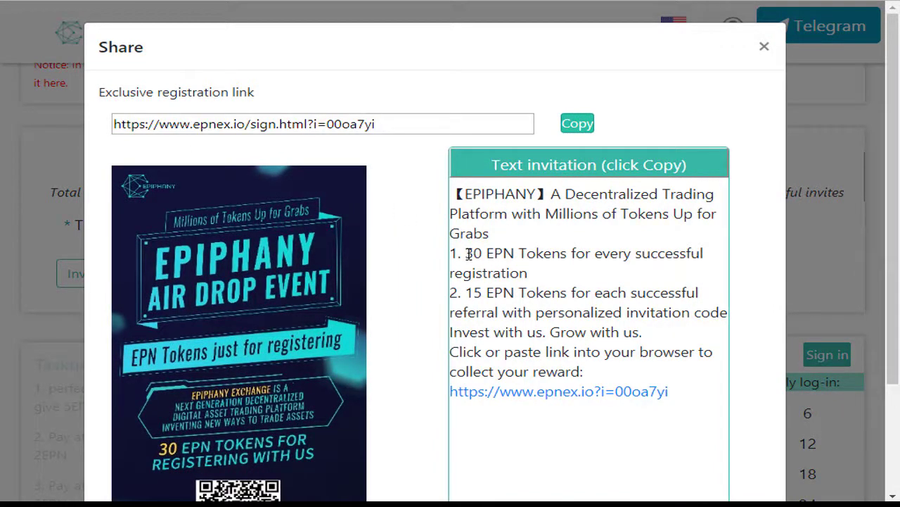
pyautogui.moveTo(469, 253); pyautogui.dragTo(529, 267)
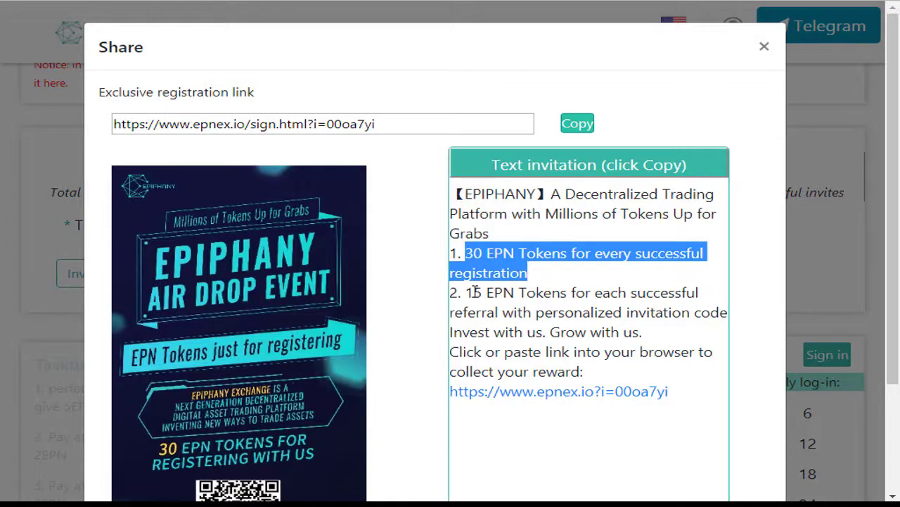
pyautogui.moveTo(467, 293); pyautogui.dragTo(640, 329)
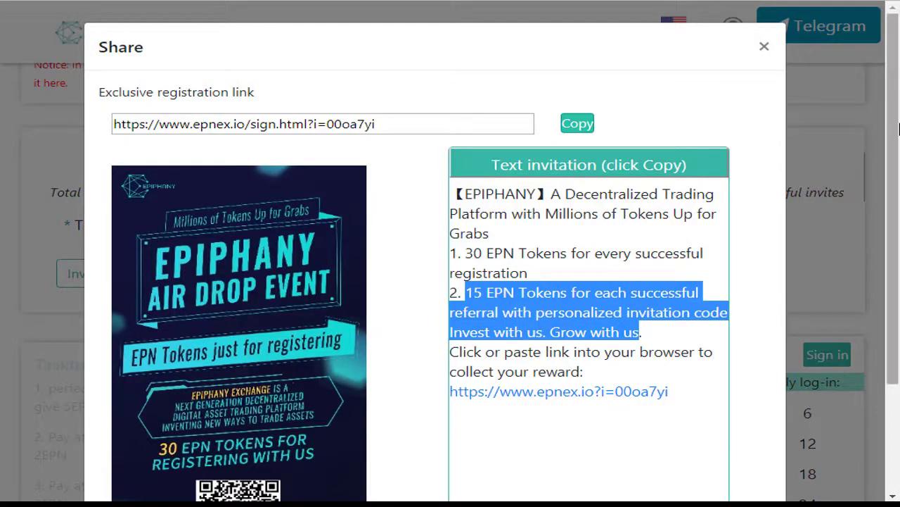
pyautogui.scroll(-1, 897, 237)
pyautogui.scroll(-1, 898, 237)
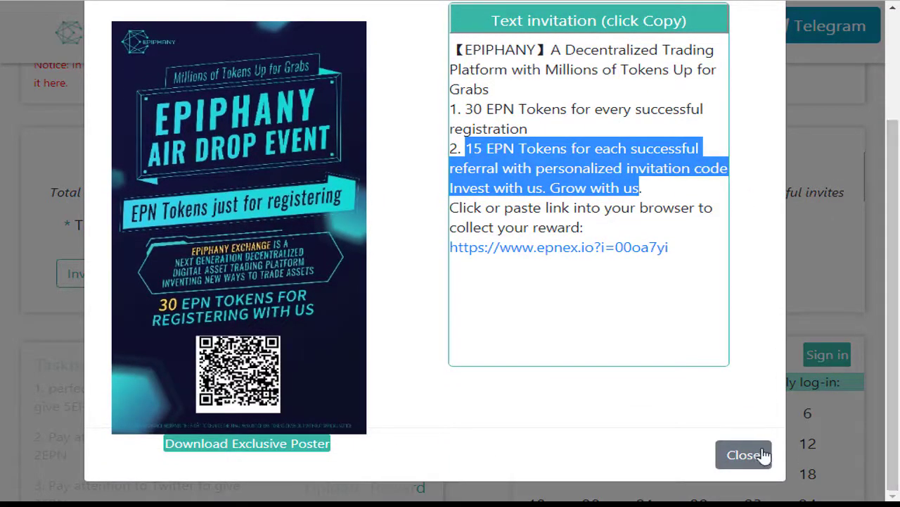
pyautogui.click(761, 455)
pyautogui.scroll(4, 897, 127)
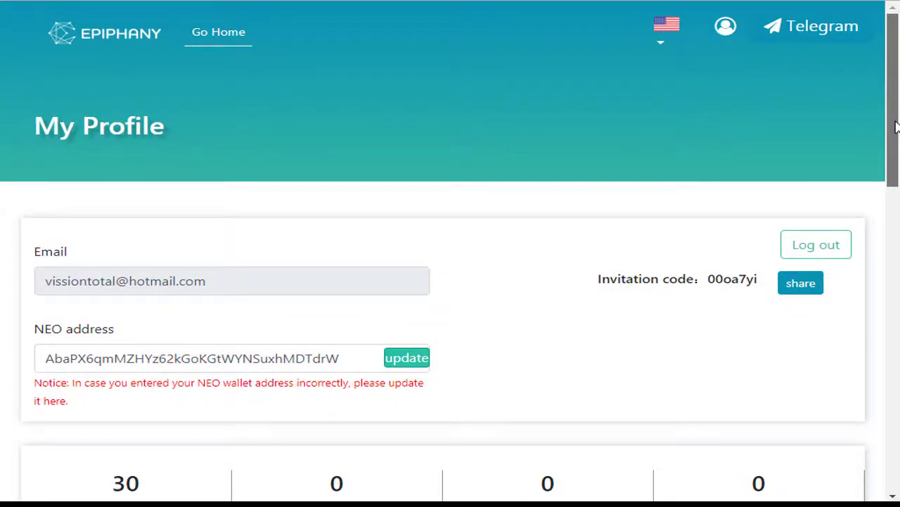
pyautogui.moveTo(897, 126); pyautogui.dragTo(896, 244)
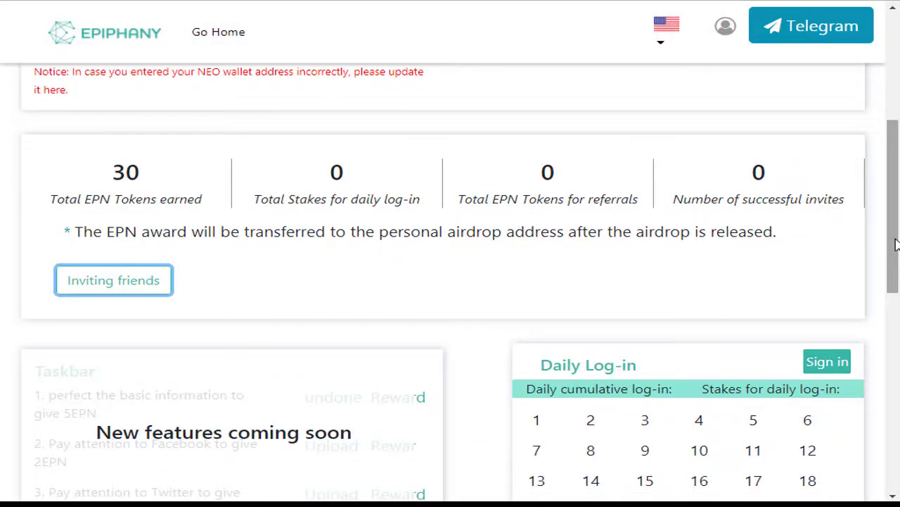
pyautogui.moveTo(896, 244); pyautogui.dragTo(898, 98)
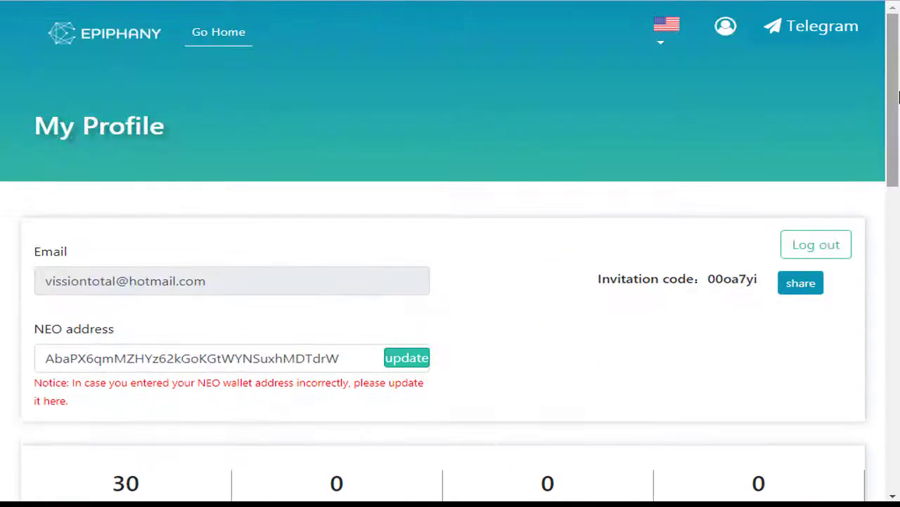